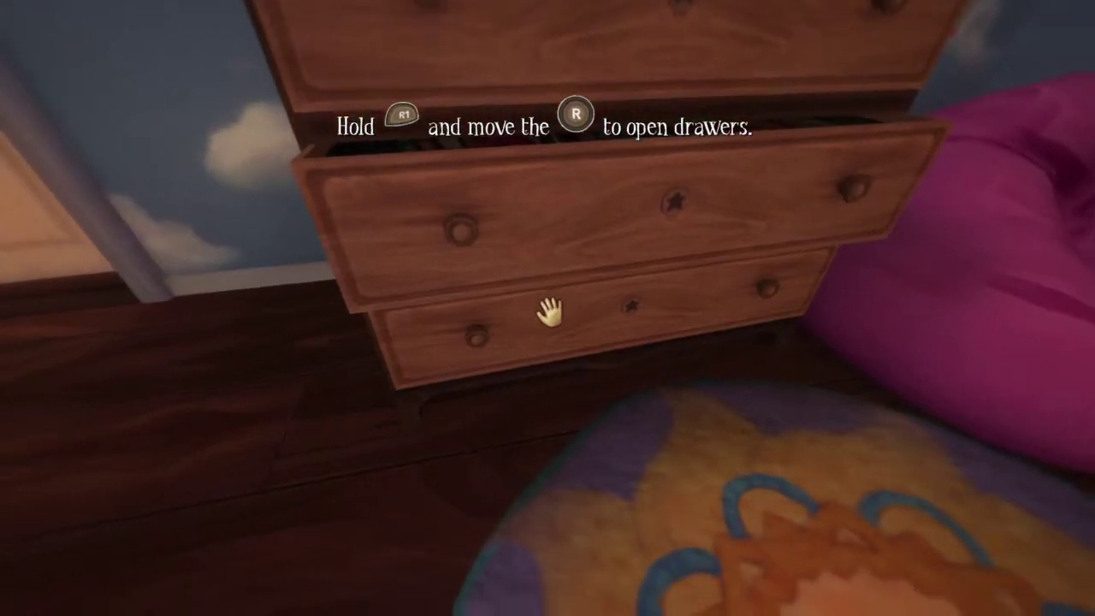
left_click_drag(548, 314, 549, 359)
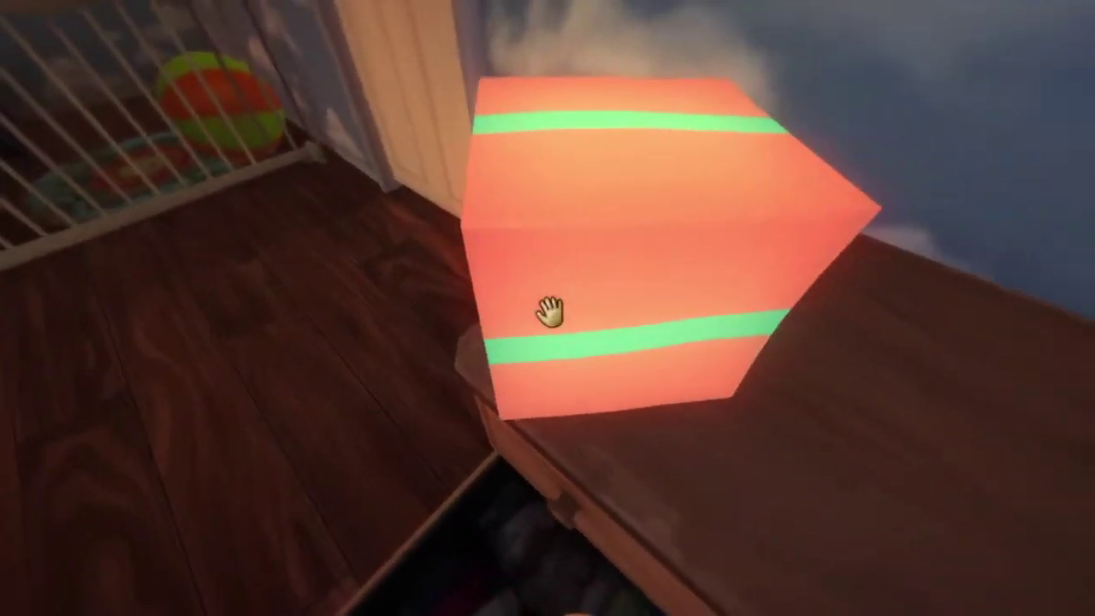
left_click(549, 313)
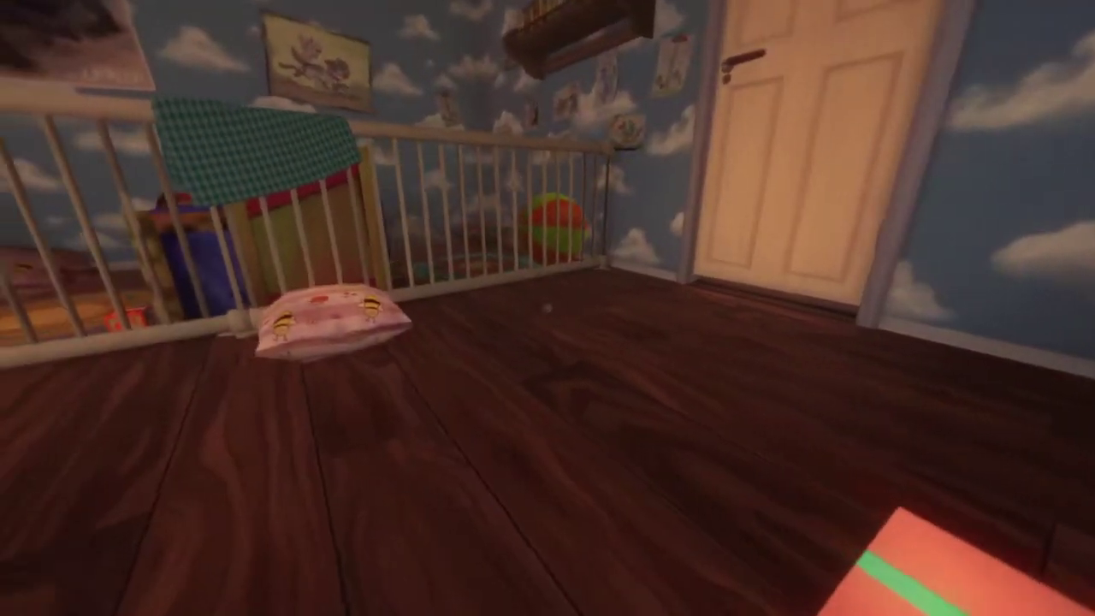
key("w")
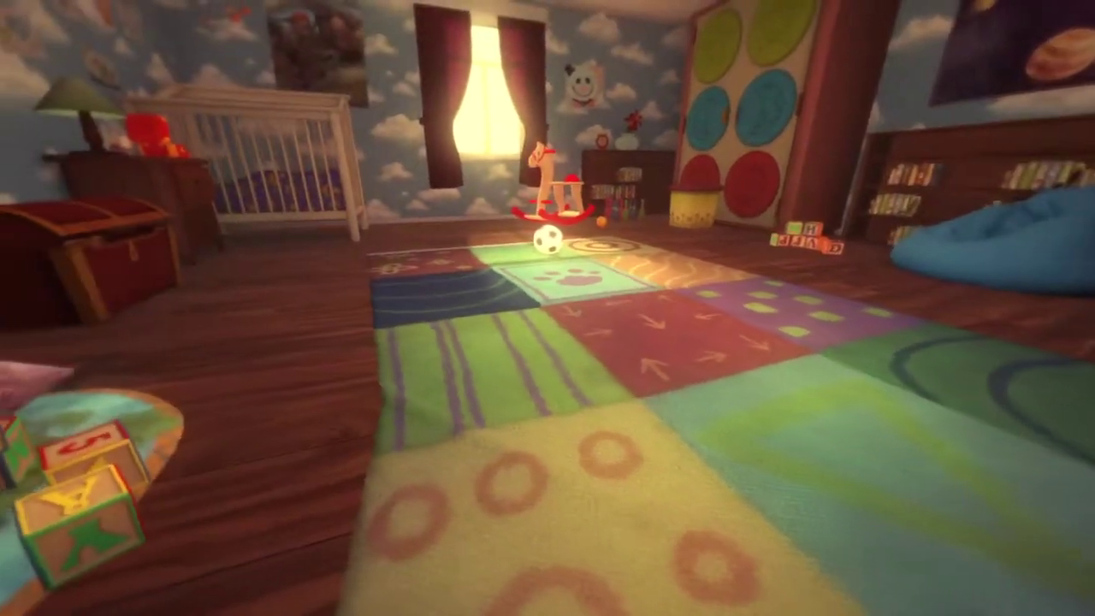
key("w")
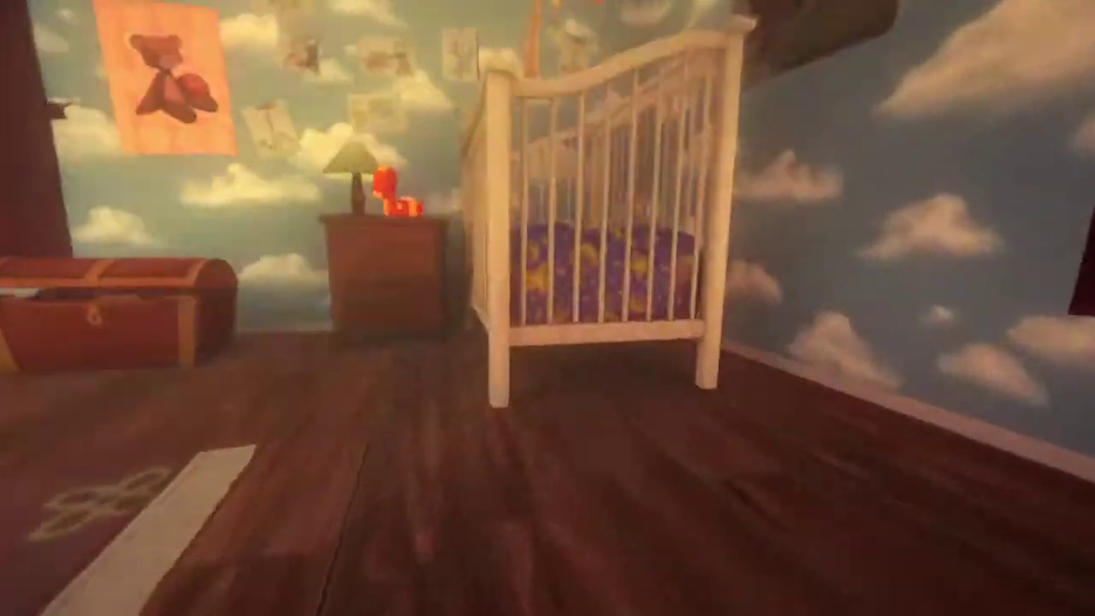
key("w")
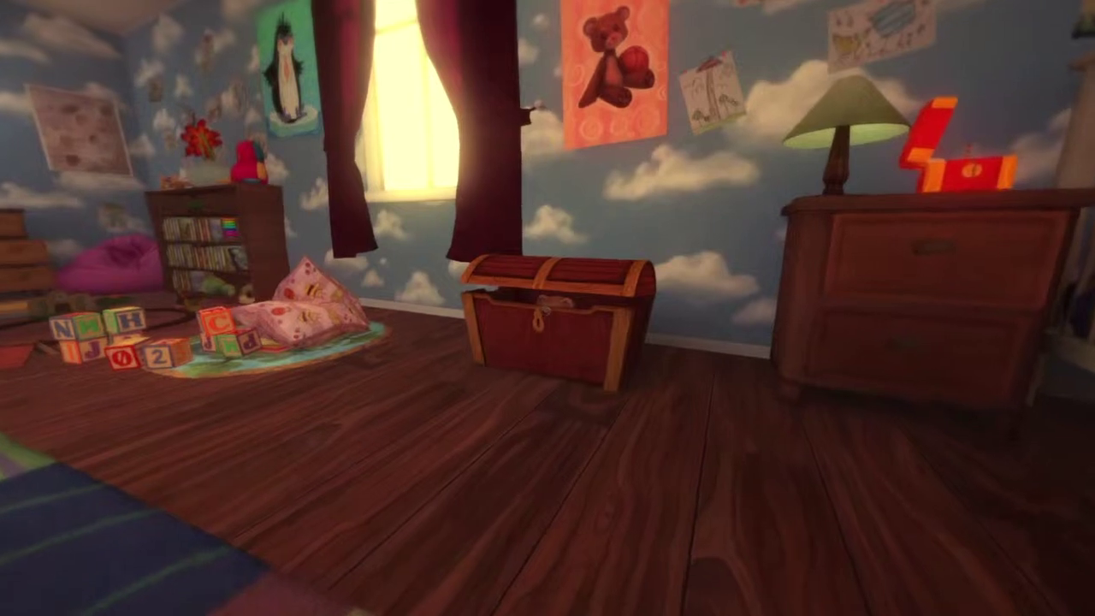
key("w")
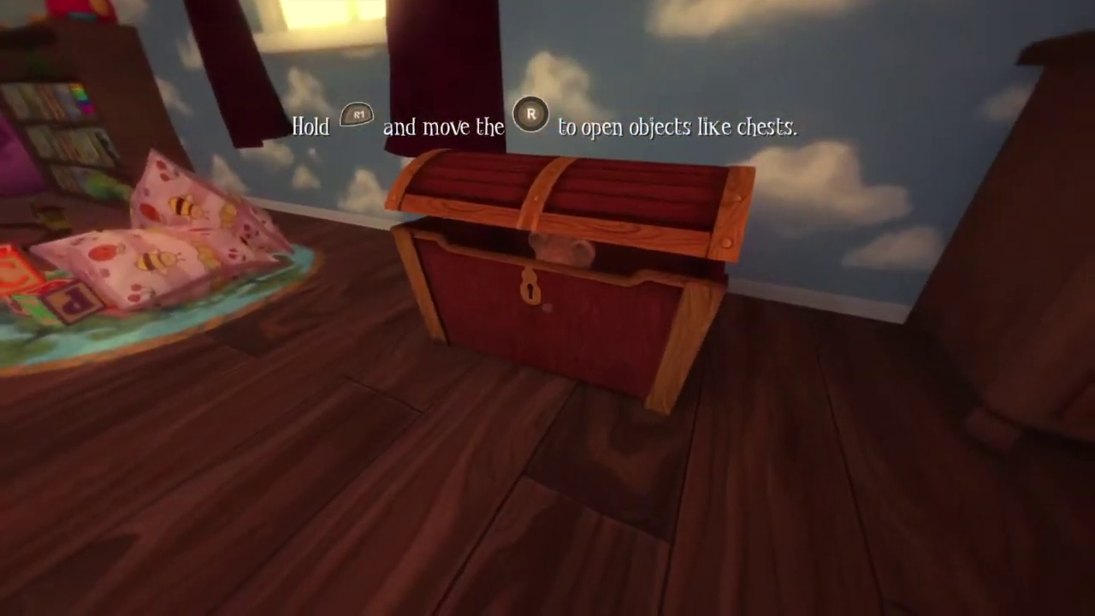
key("w")
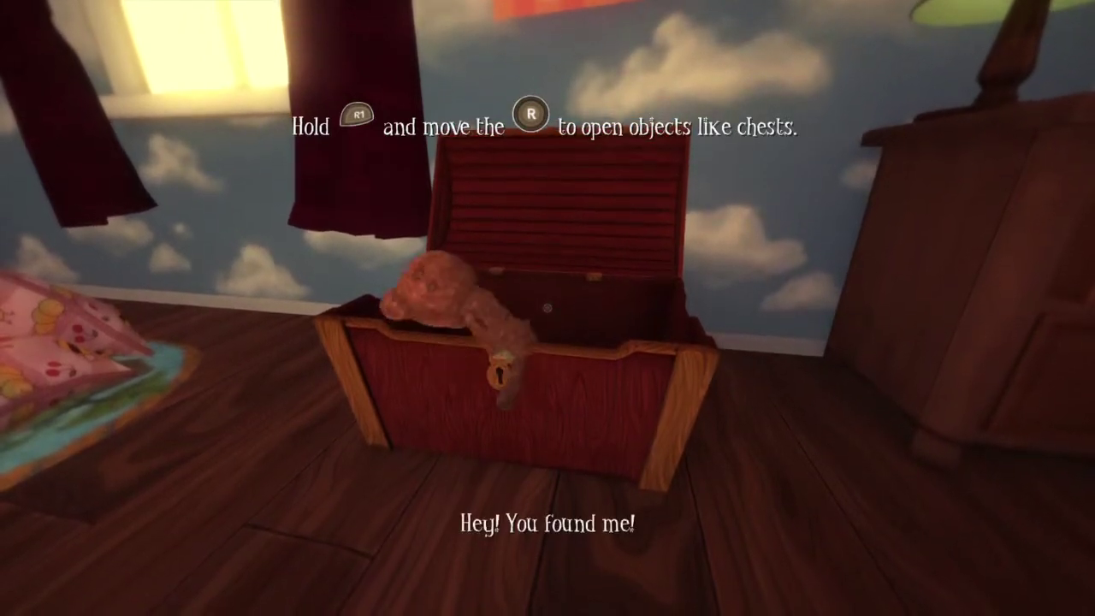
key("s")
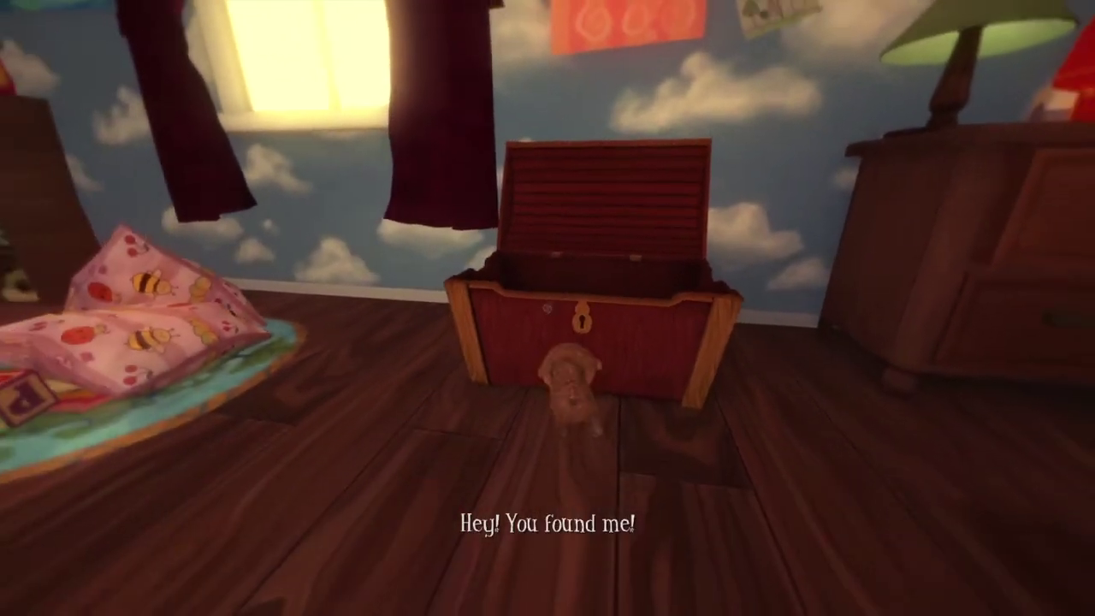
key("s")
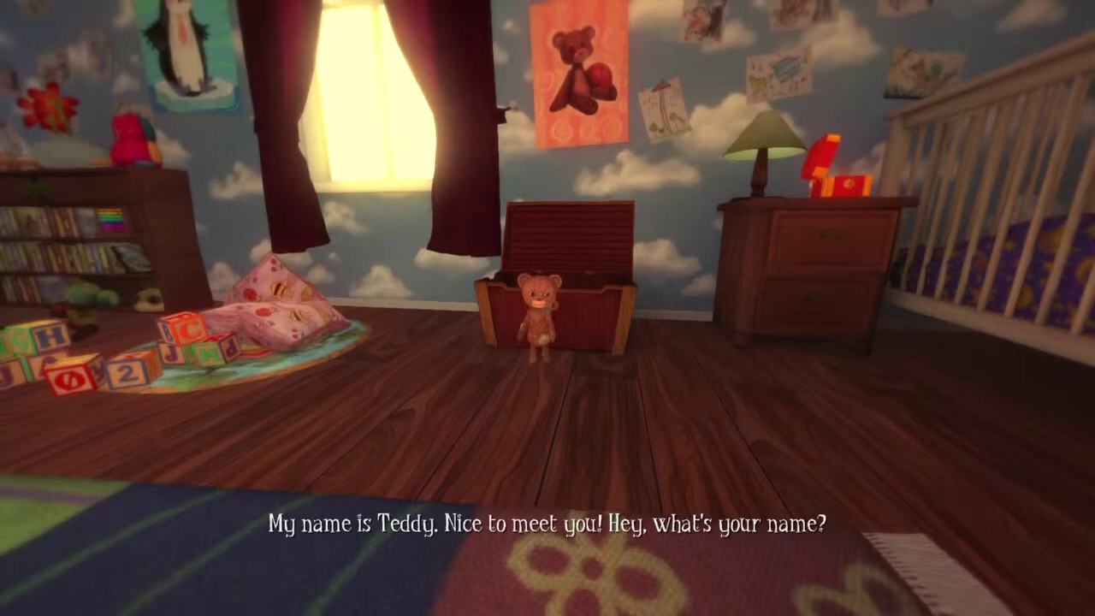
key("w")
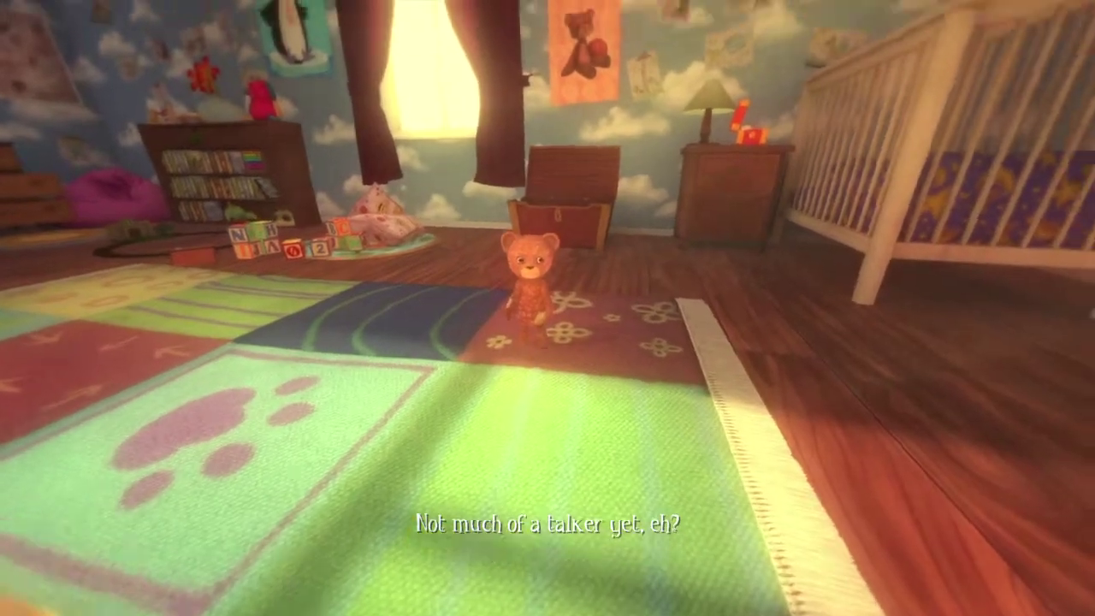
key("a")
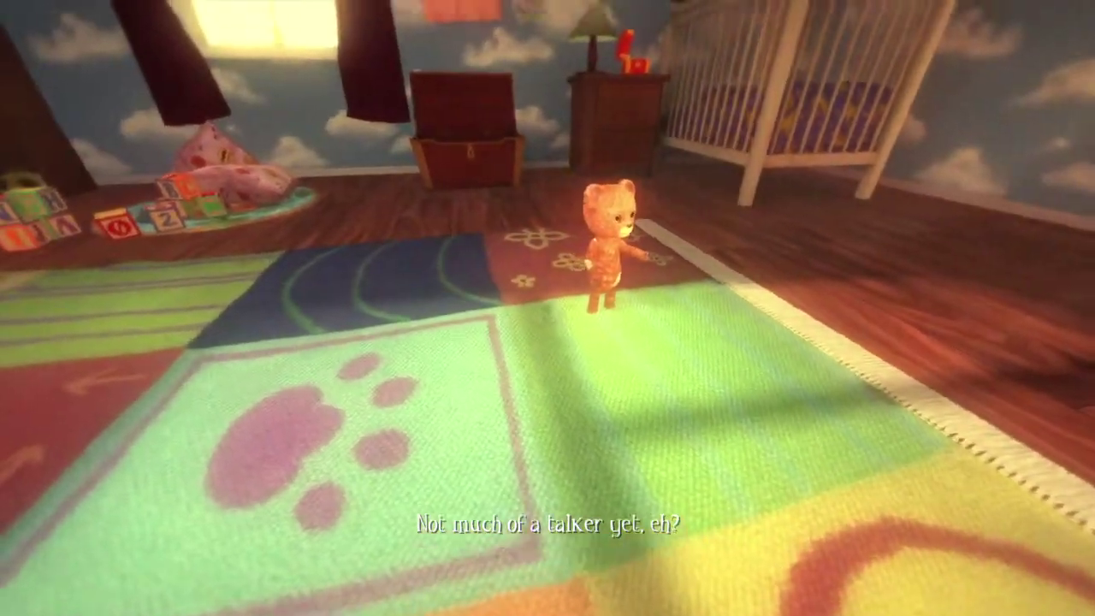
key("a")
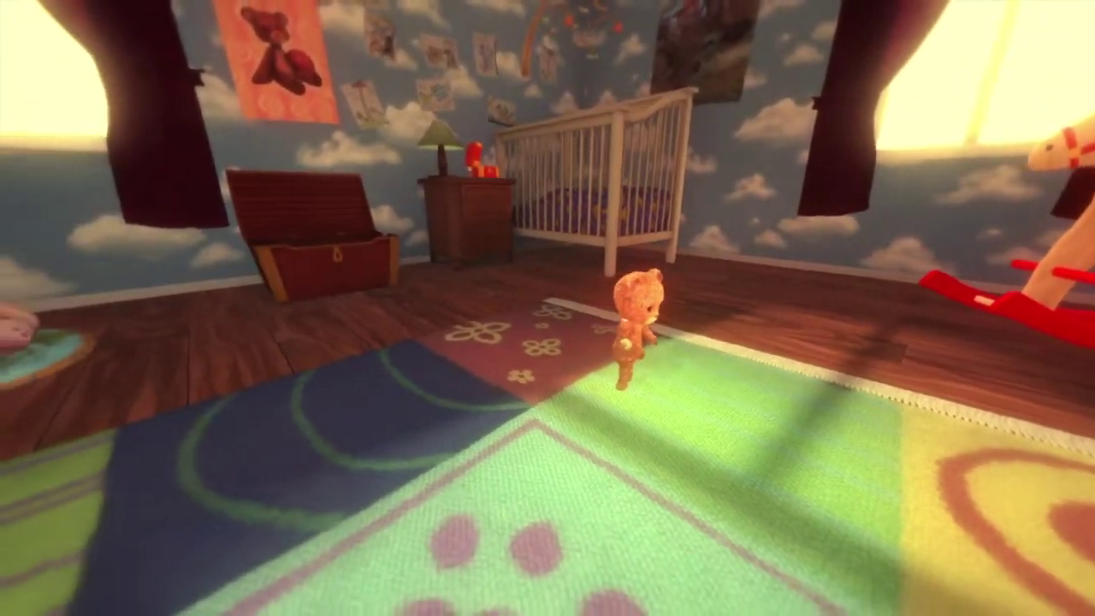
key("s")
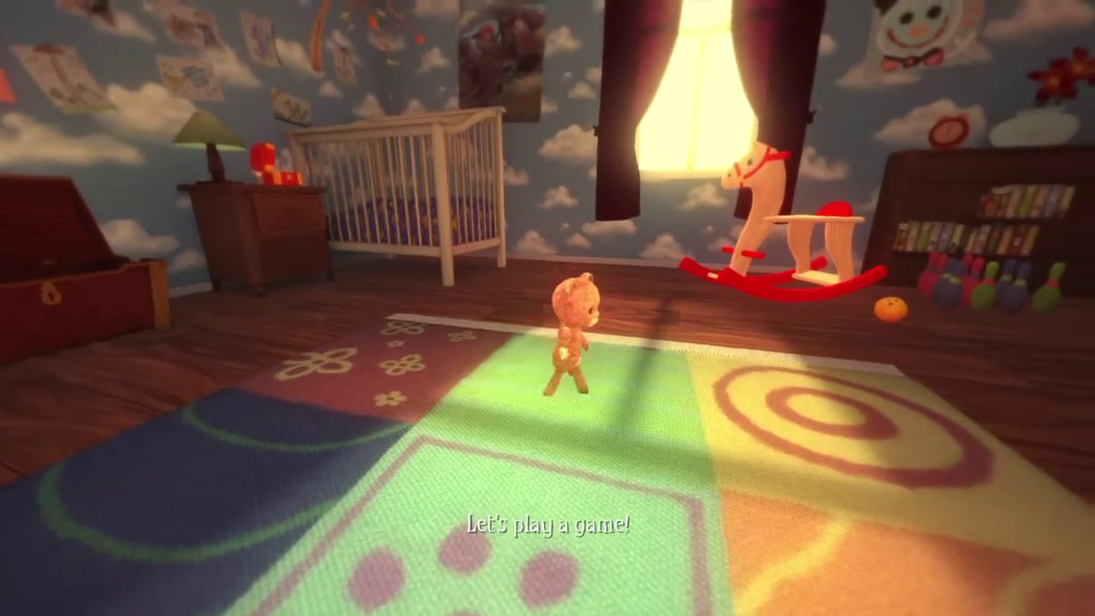
key("d")
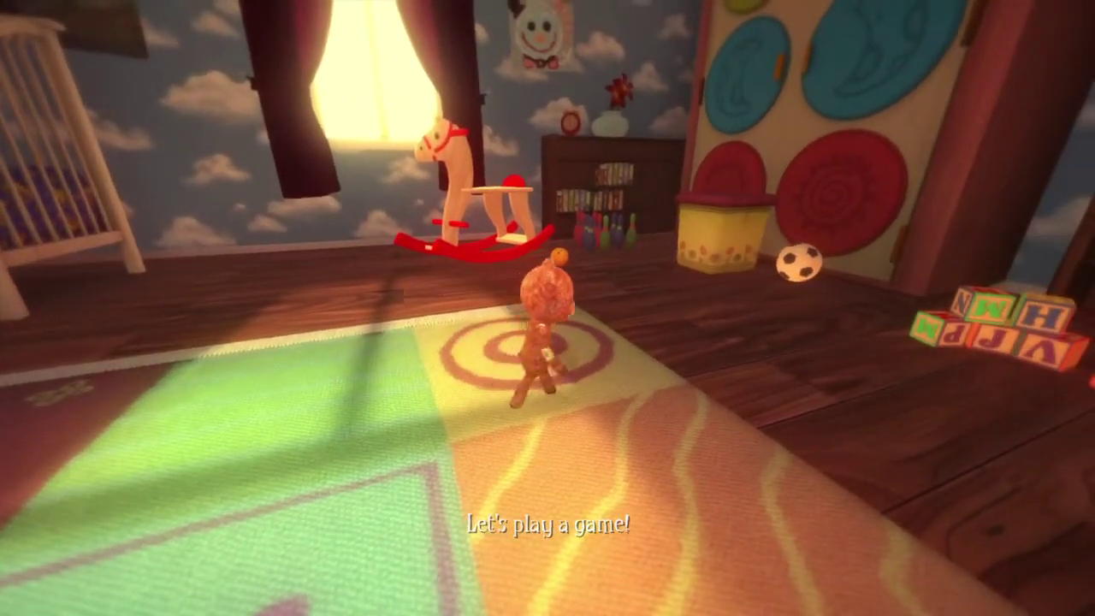
key("d")
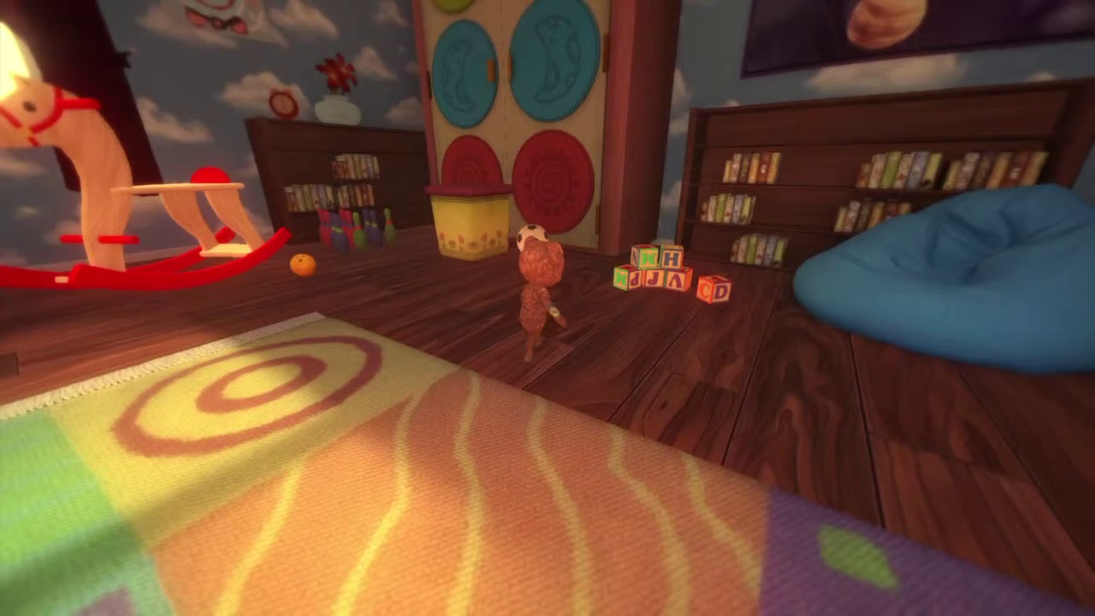
key("d")
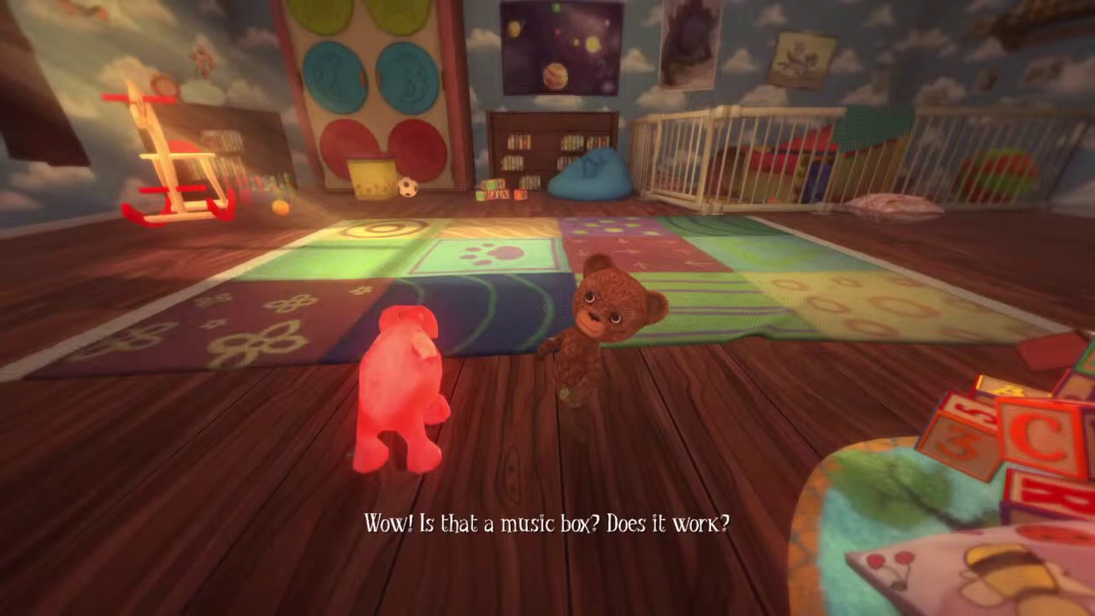
left_click(548, 308)
left_click_drag(548, 308, 548, 308)
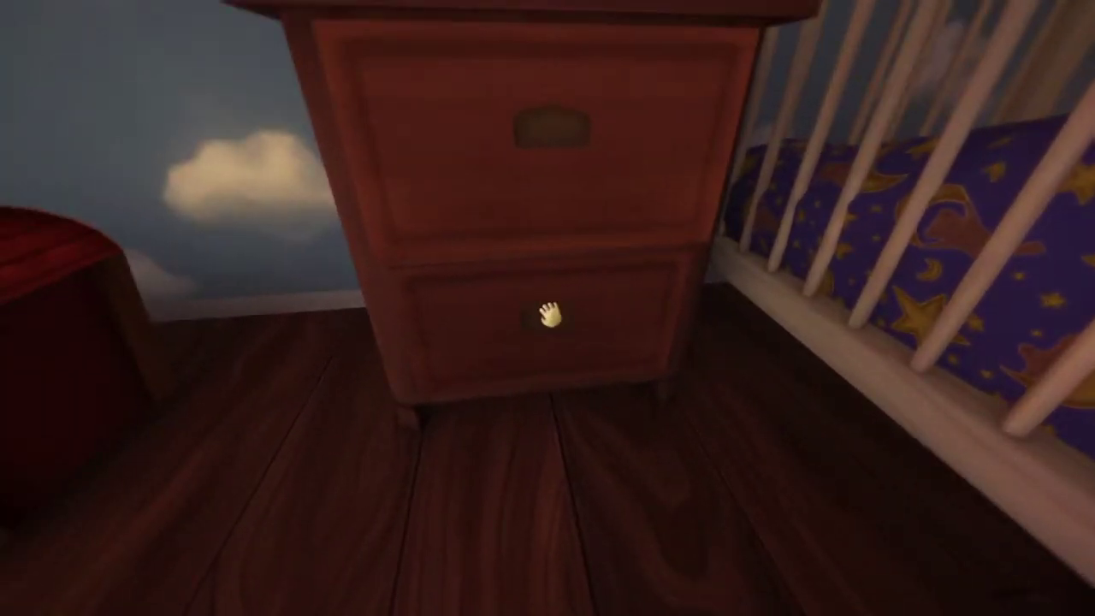
left_click(549, 315)
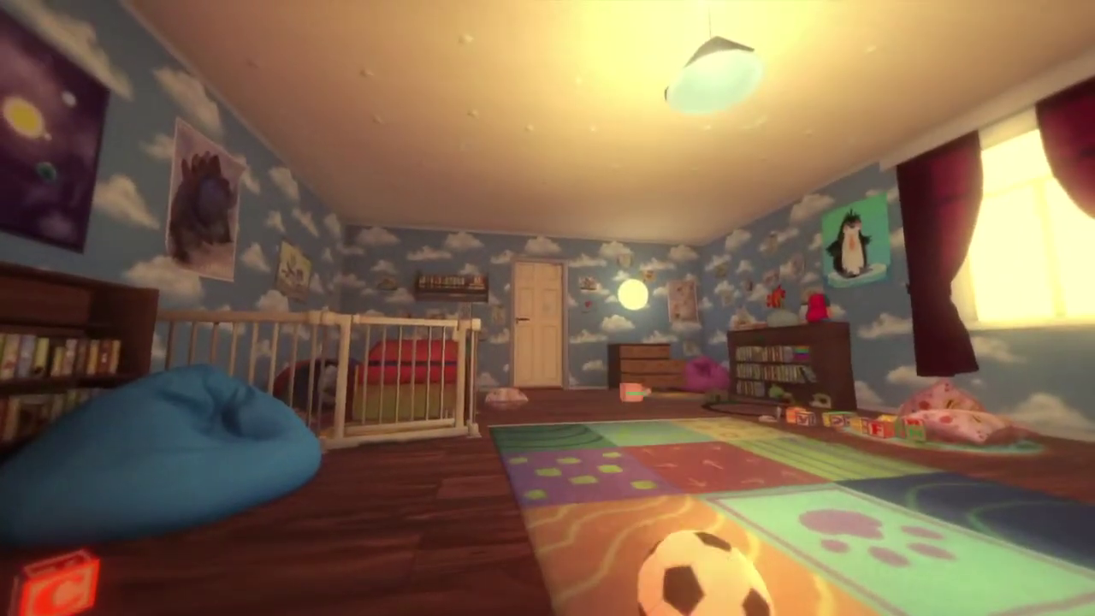
key("w")
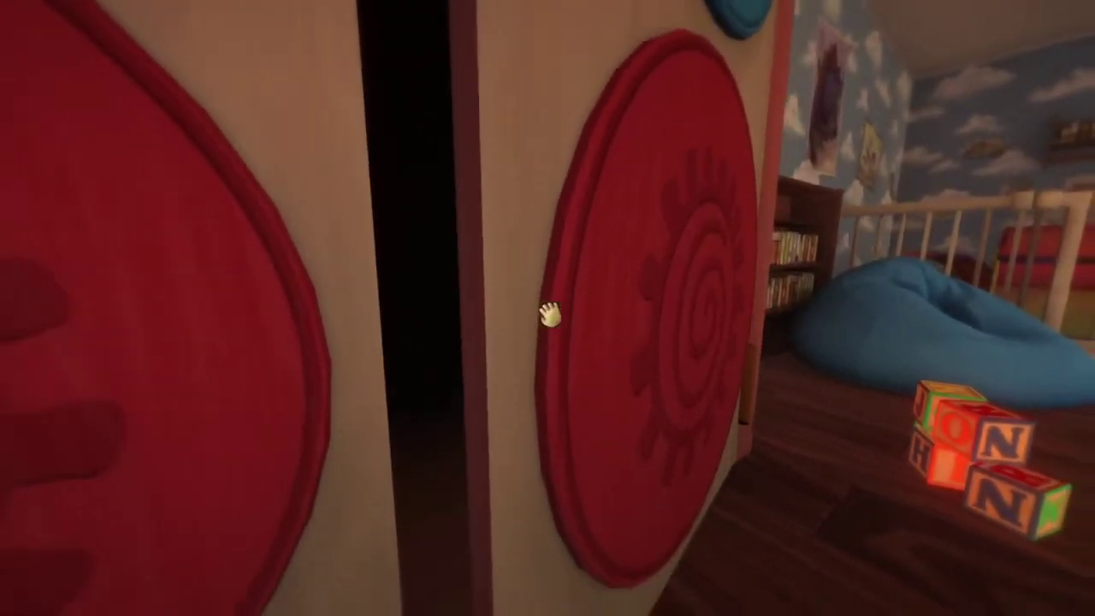
key("w")
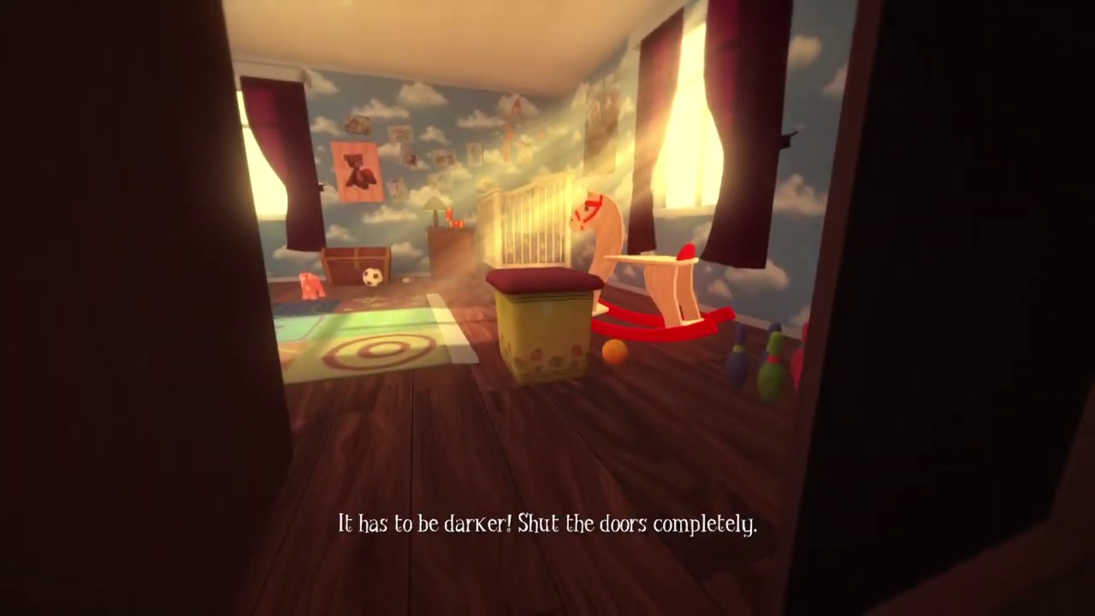
key("w")
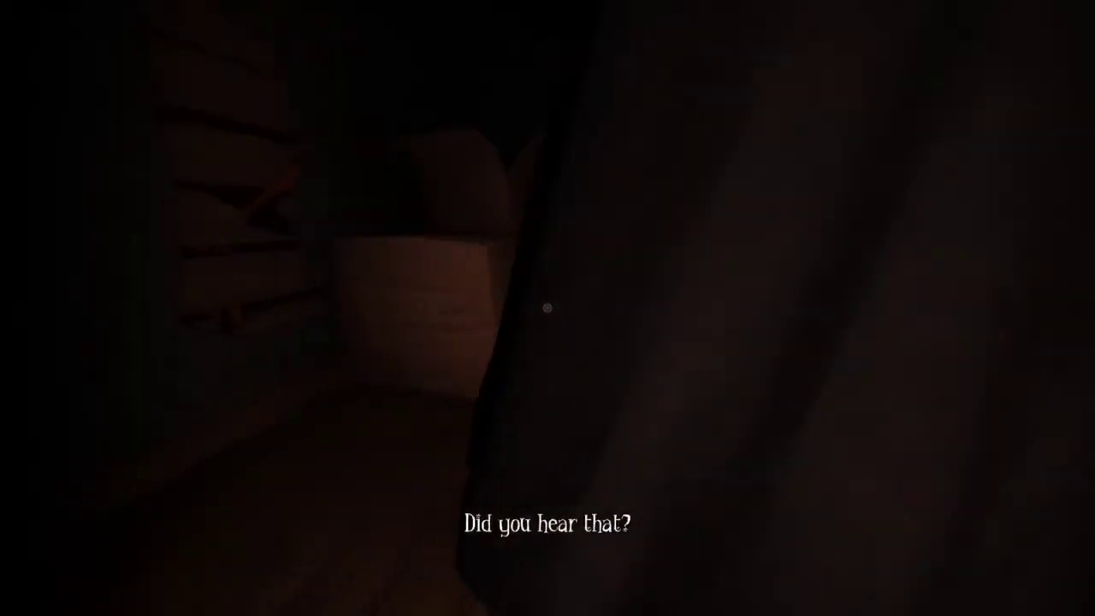
key("w")
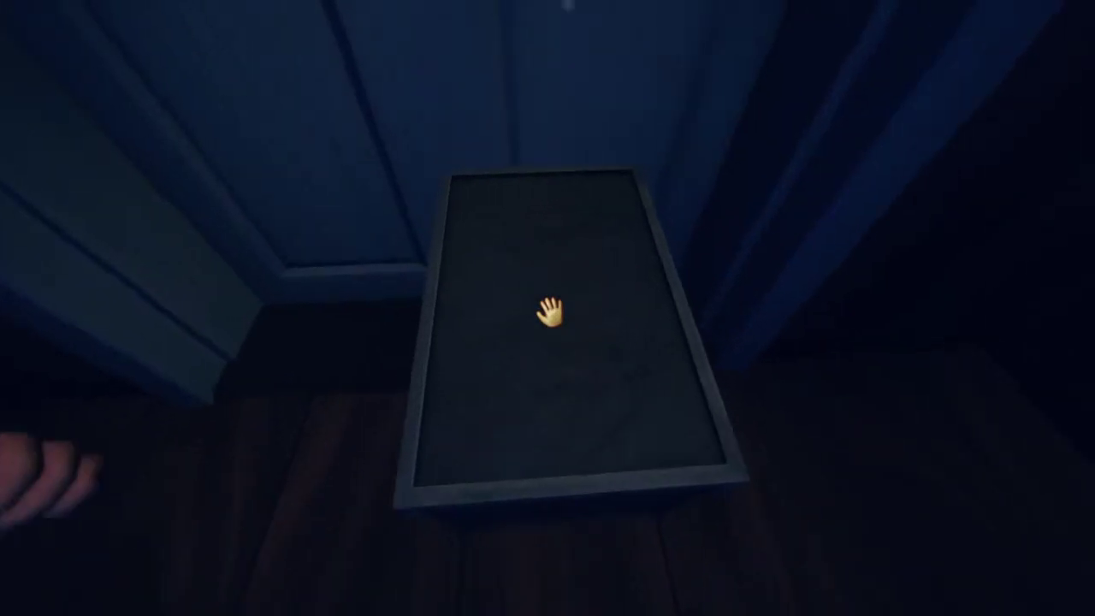
left_click(550, 313)
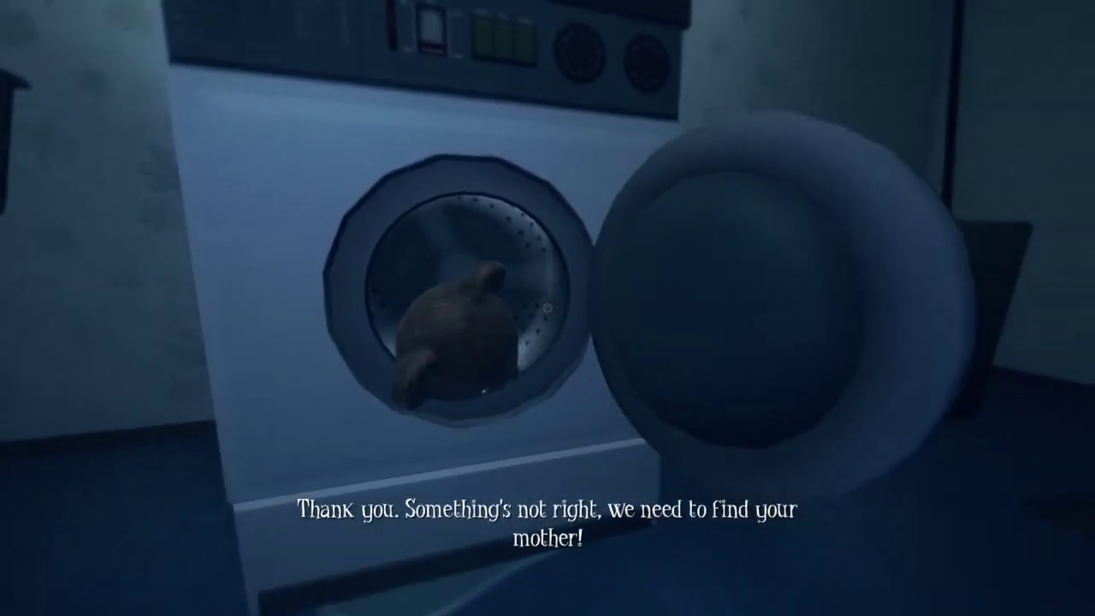
key("s")
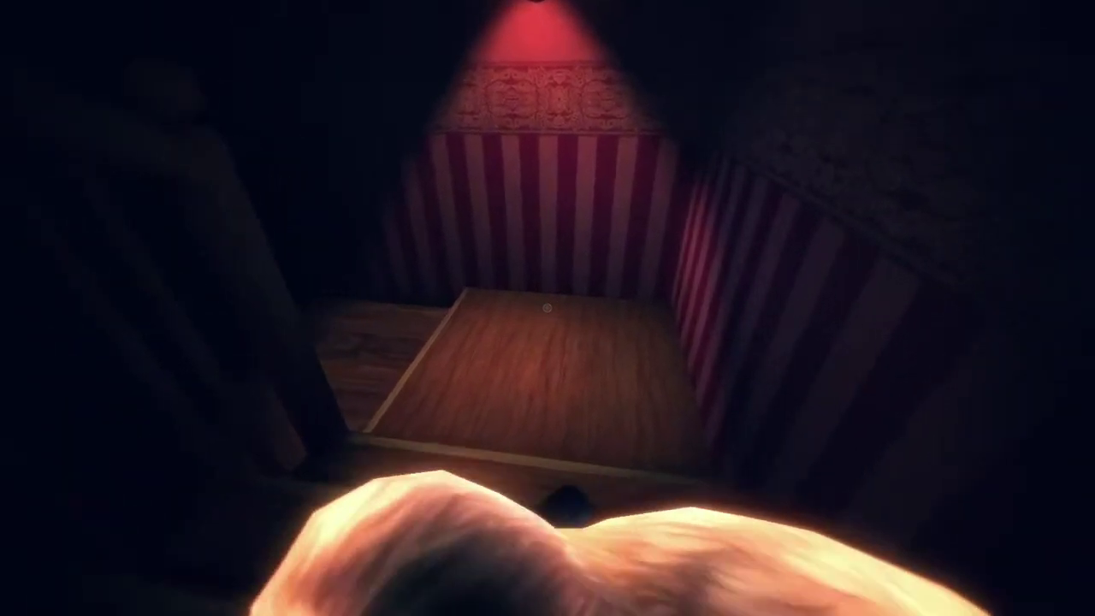
key("w")
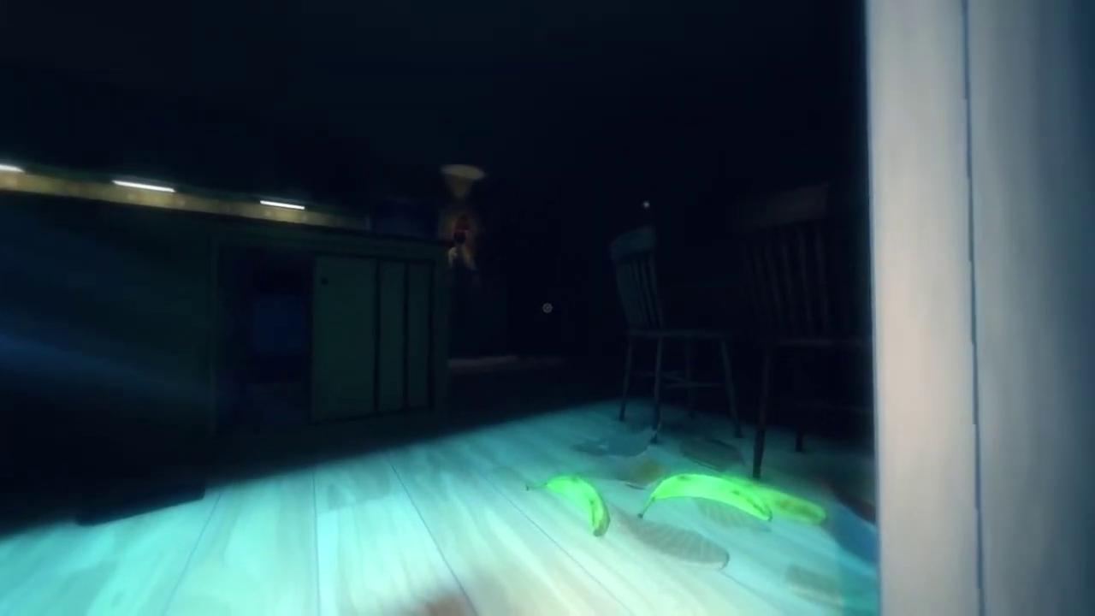
key("s")
key("s")
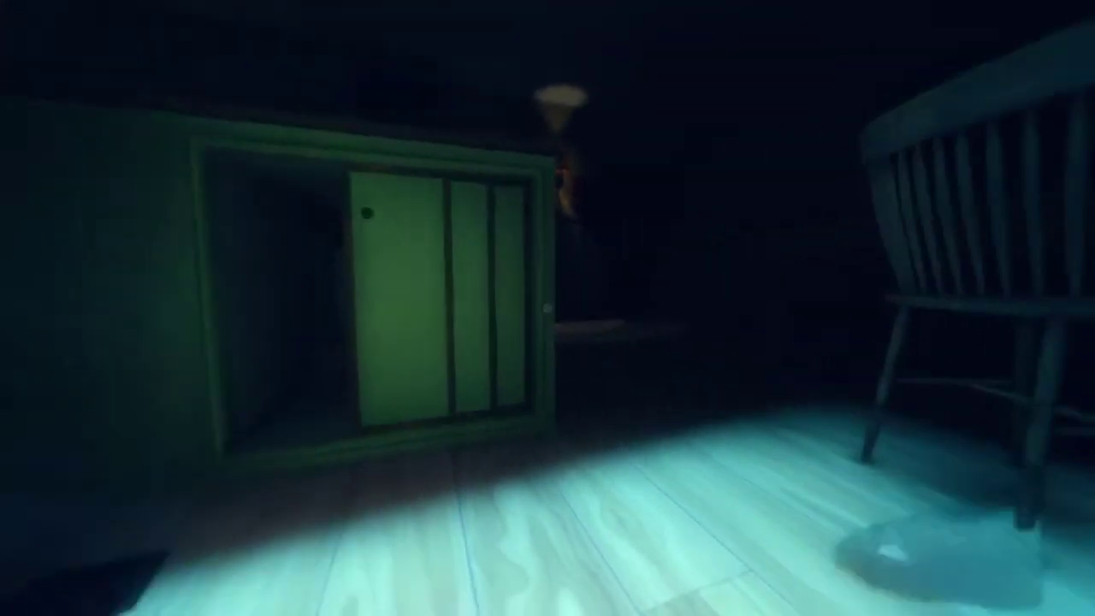
key("w")
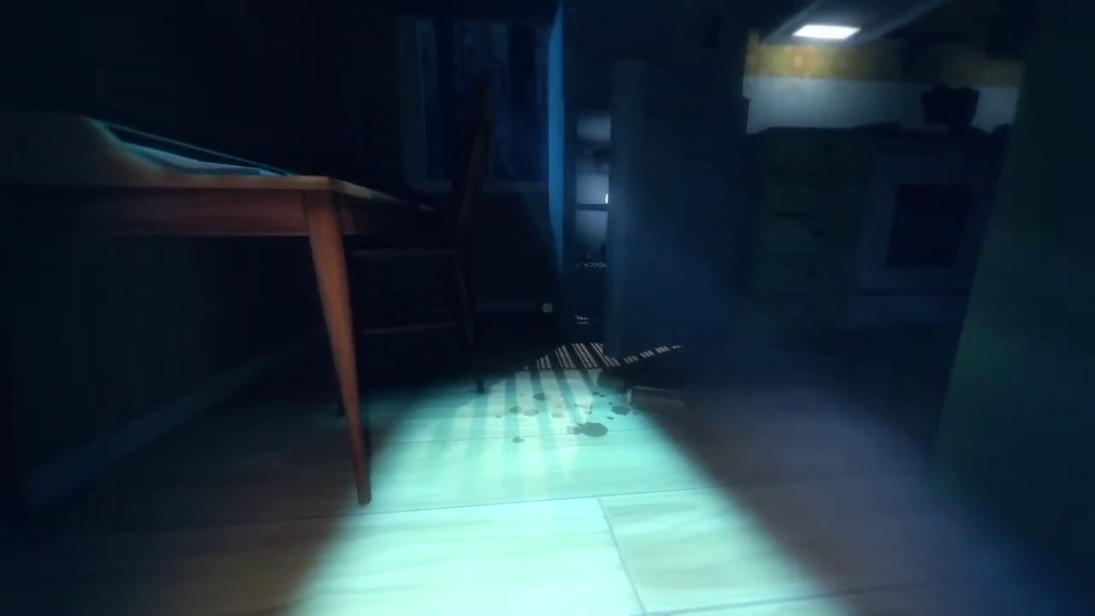
key("w")
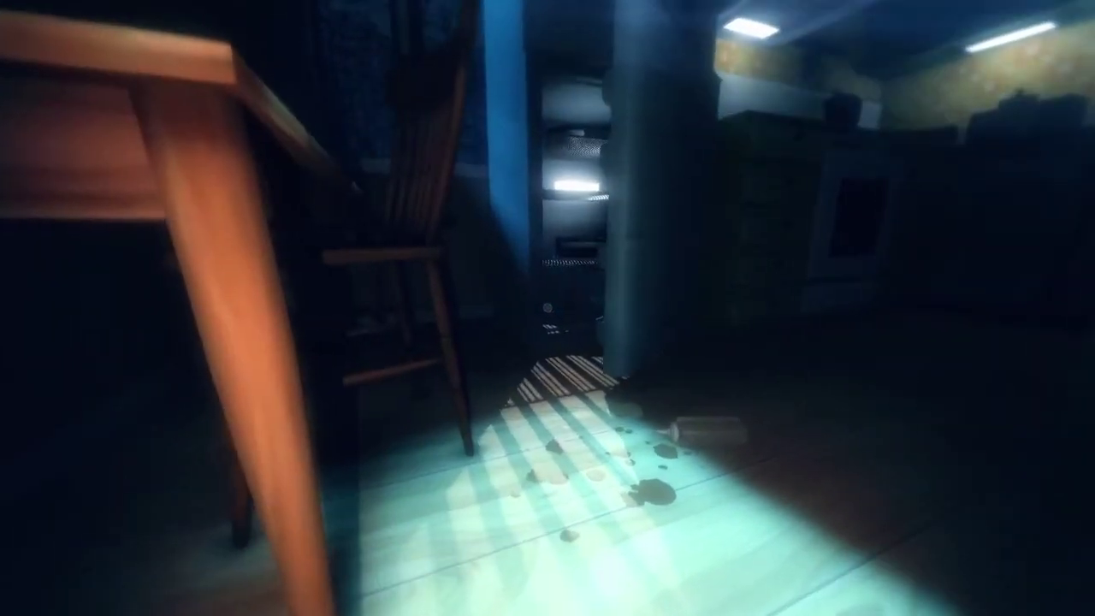
key("w")
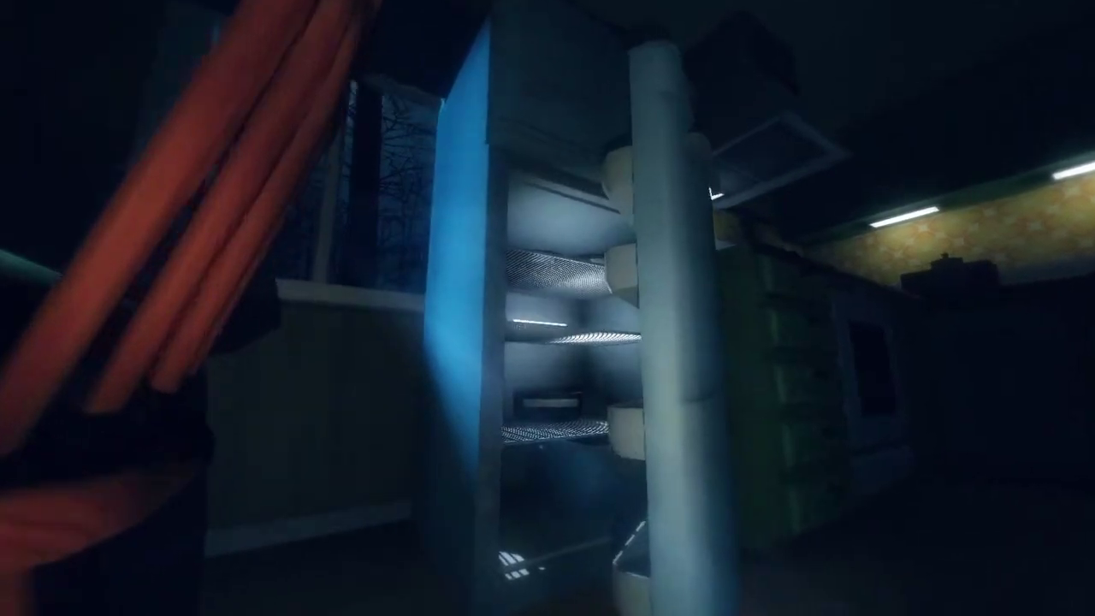
key("w")
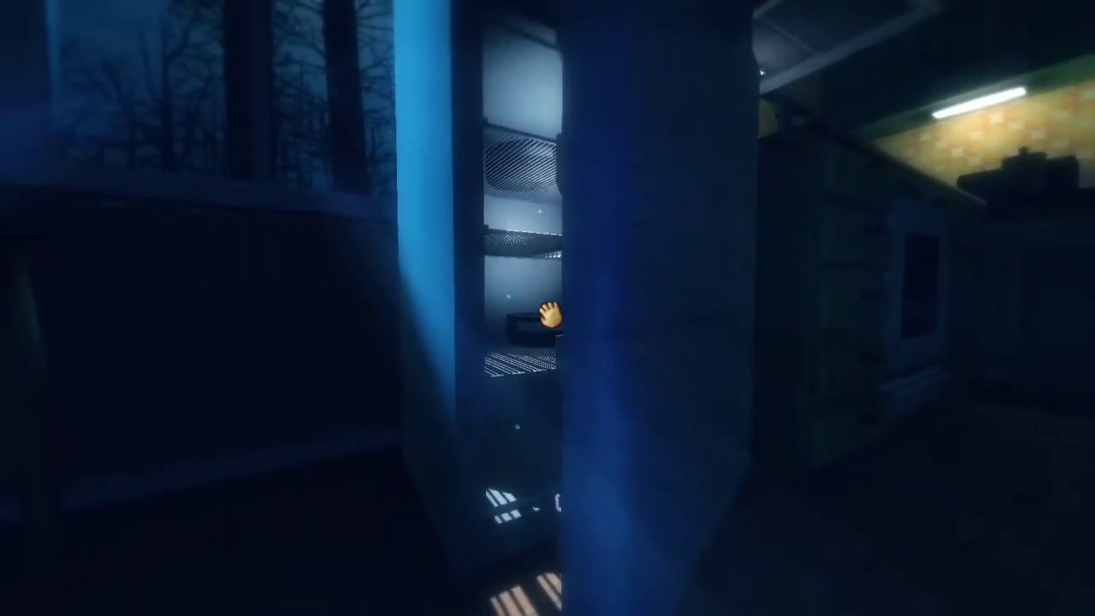
left_click(549, 315)
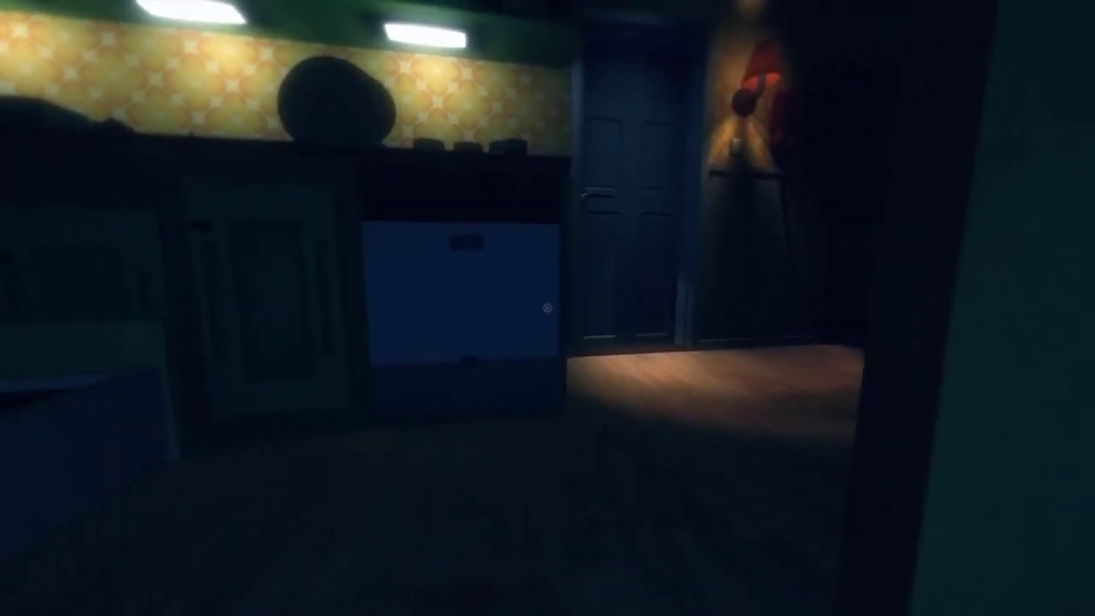
key("w")
key("w")
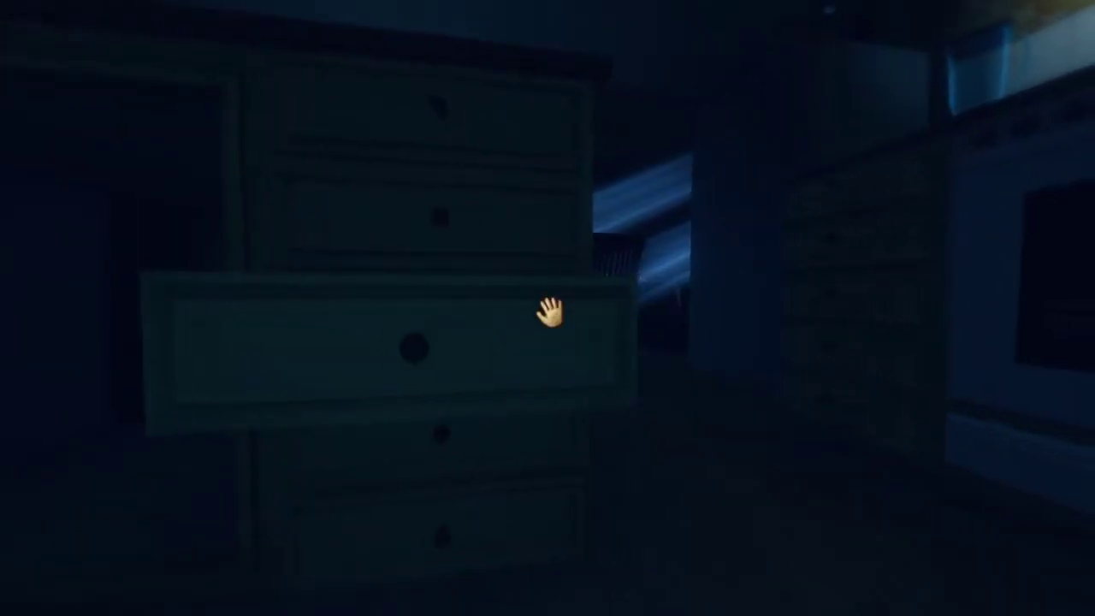
key("w")
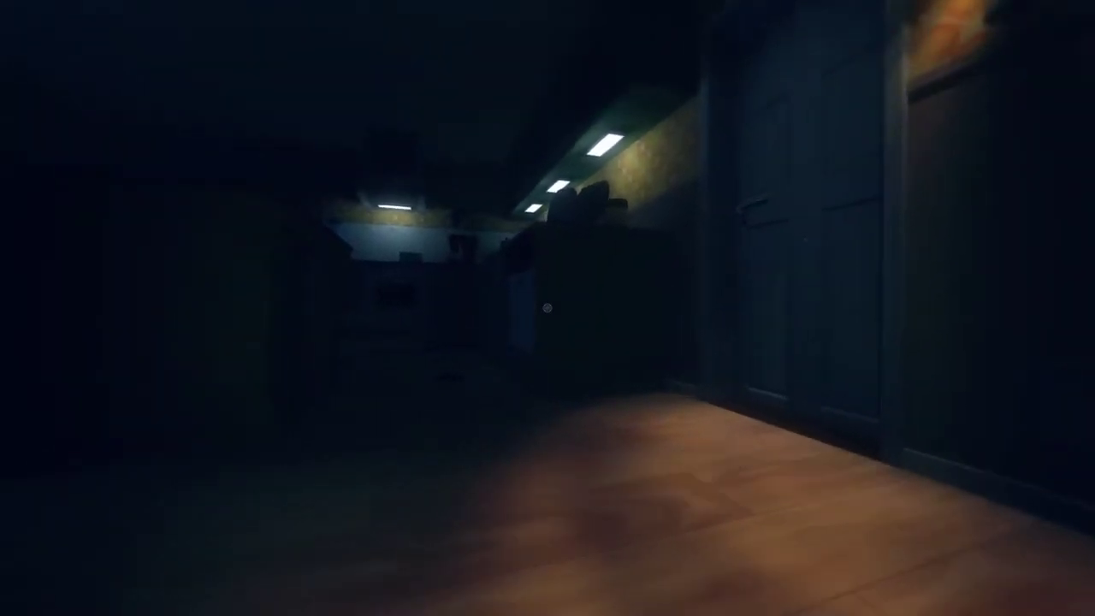
key("w")
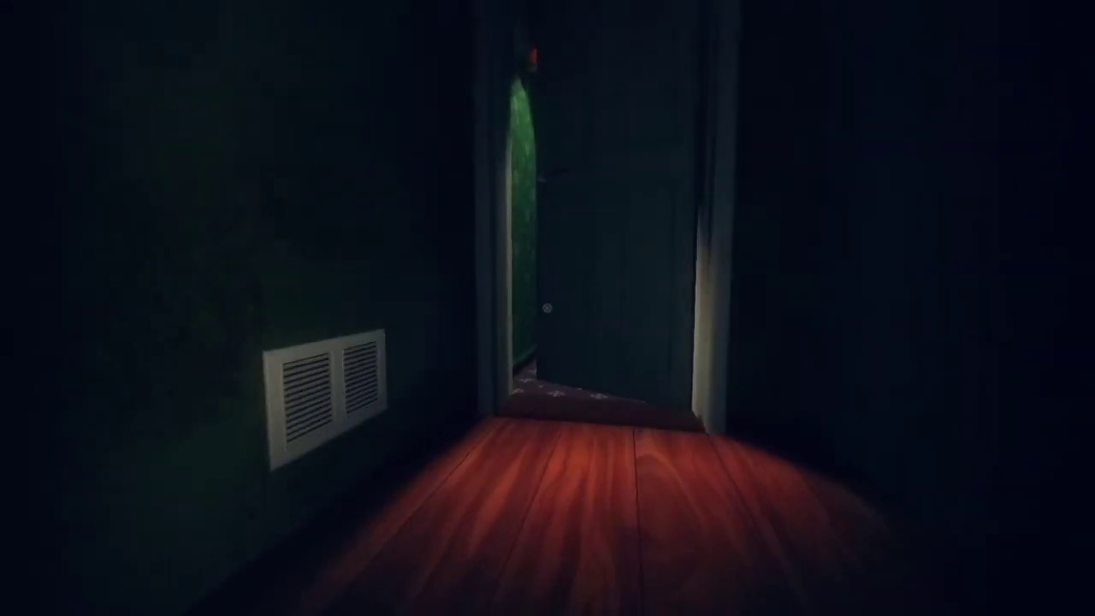
key("w")
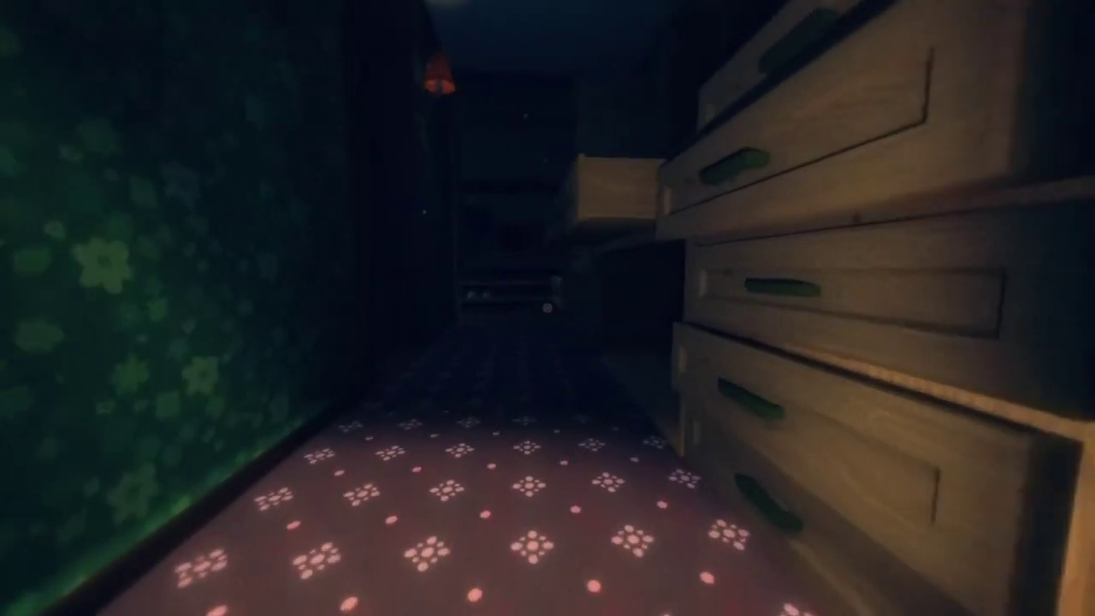
key("w")
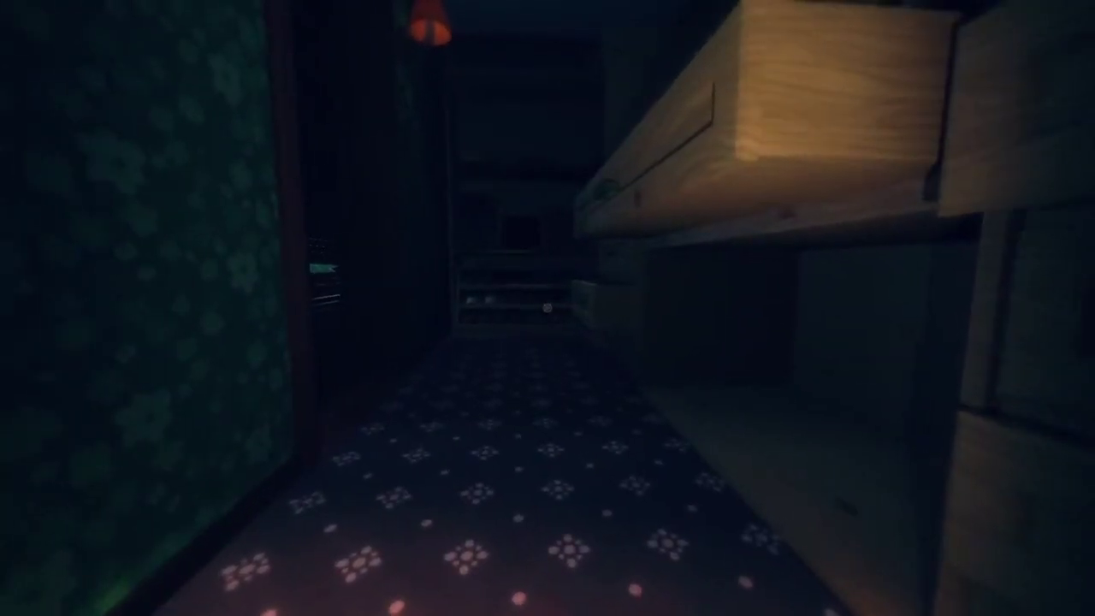
key("w")
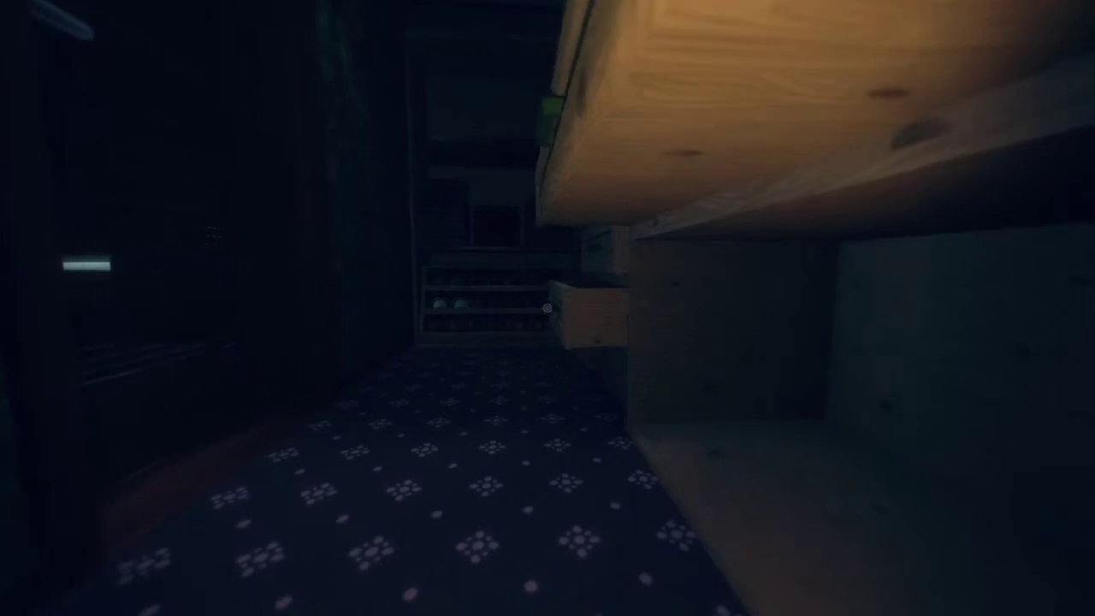
key("s")
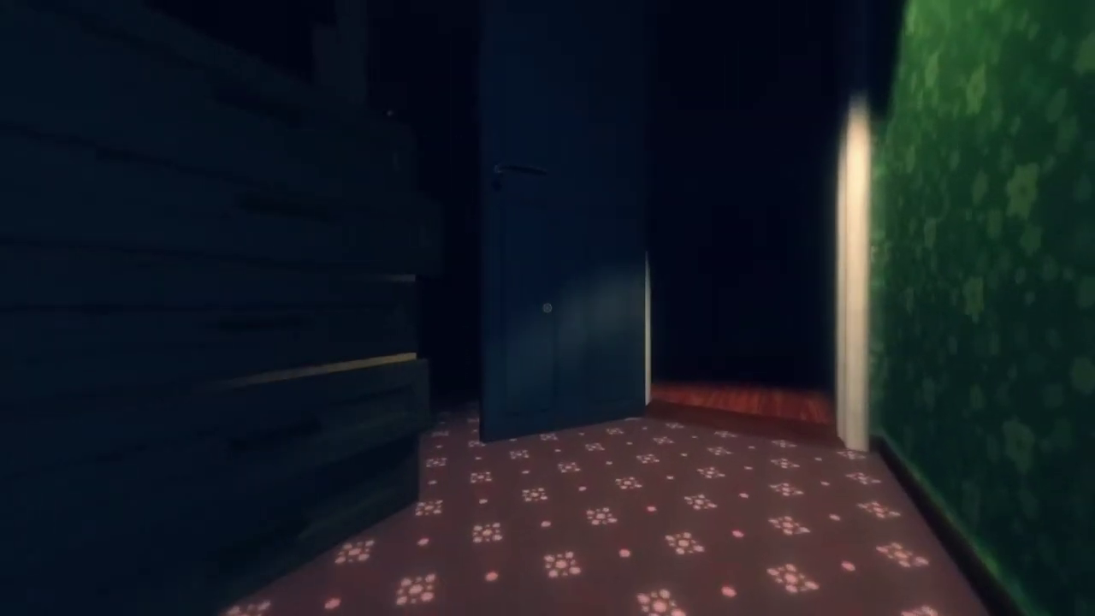
key("w")
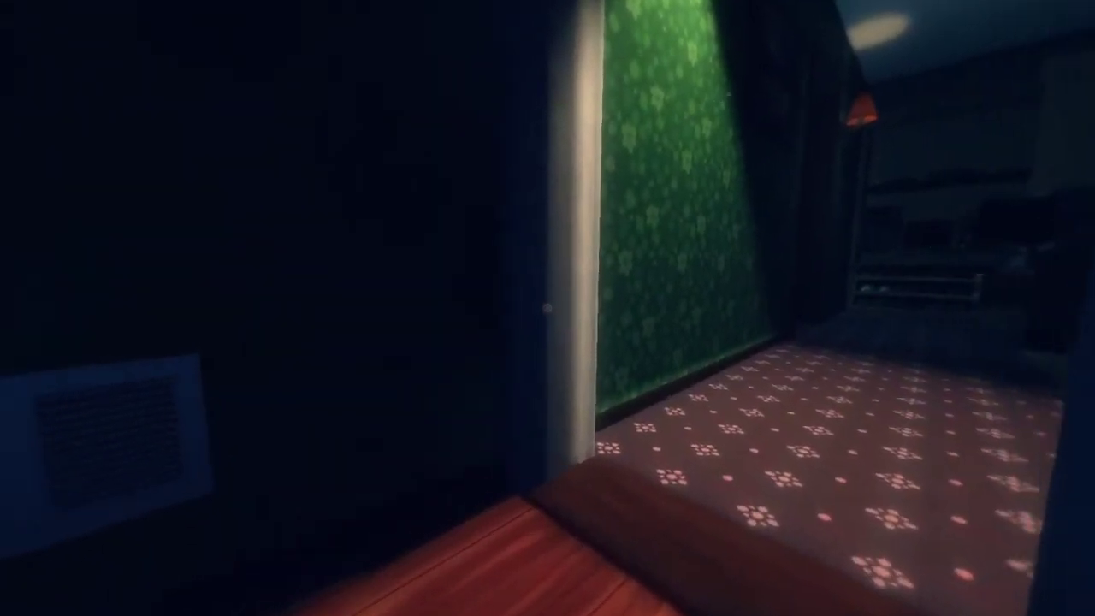
key("w")
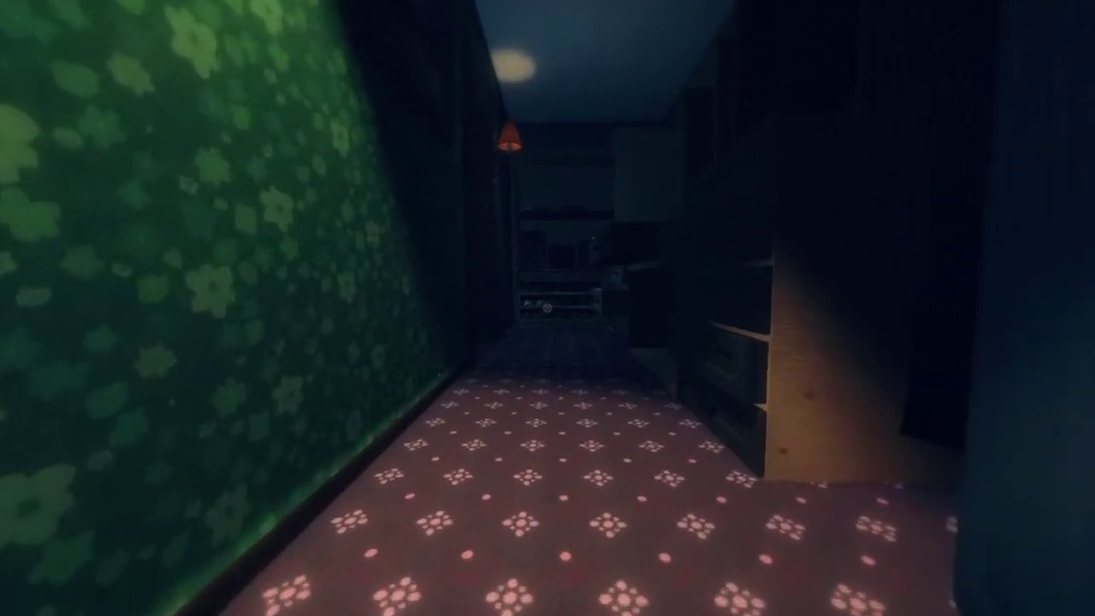
key("w")
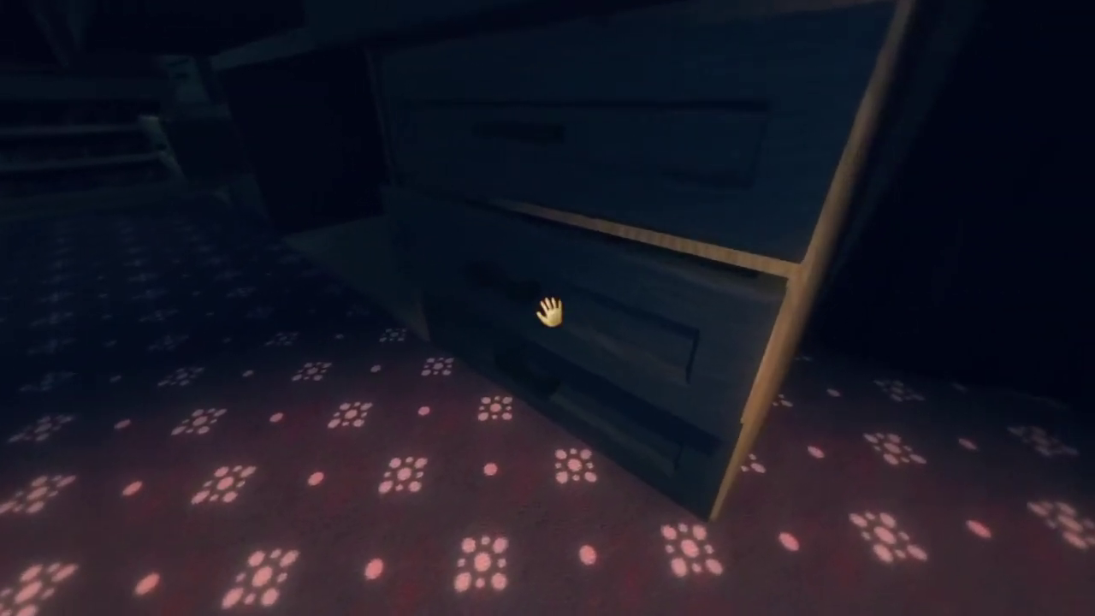
left_click_drag(551, 315, 547, 308)
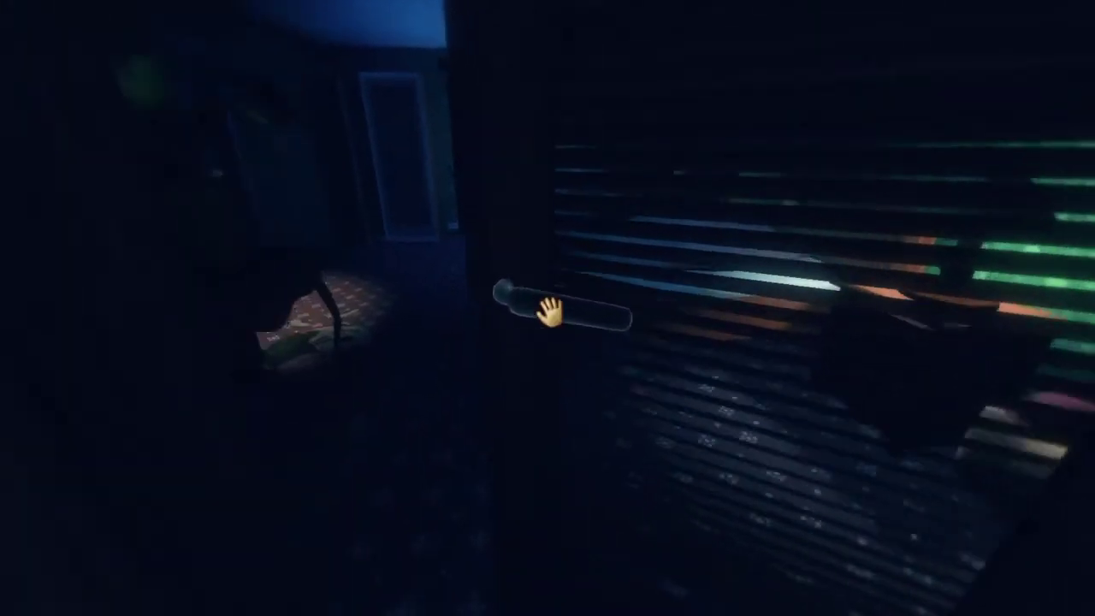
left_click_drag(551, 314, 551, 313)
key("w")
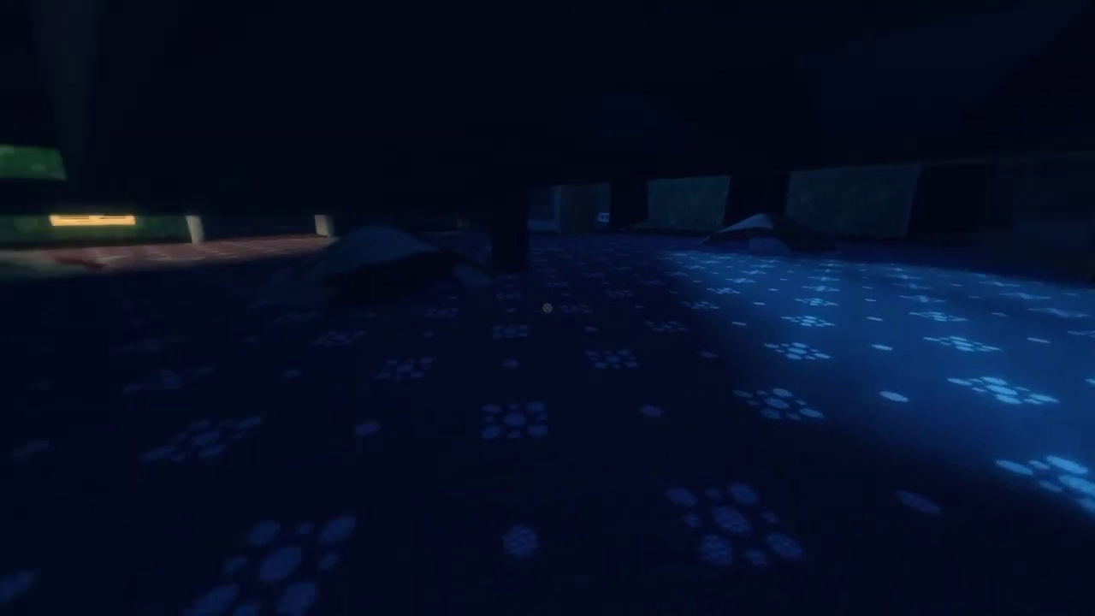
key("w")
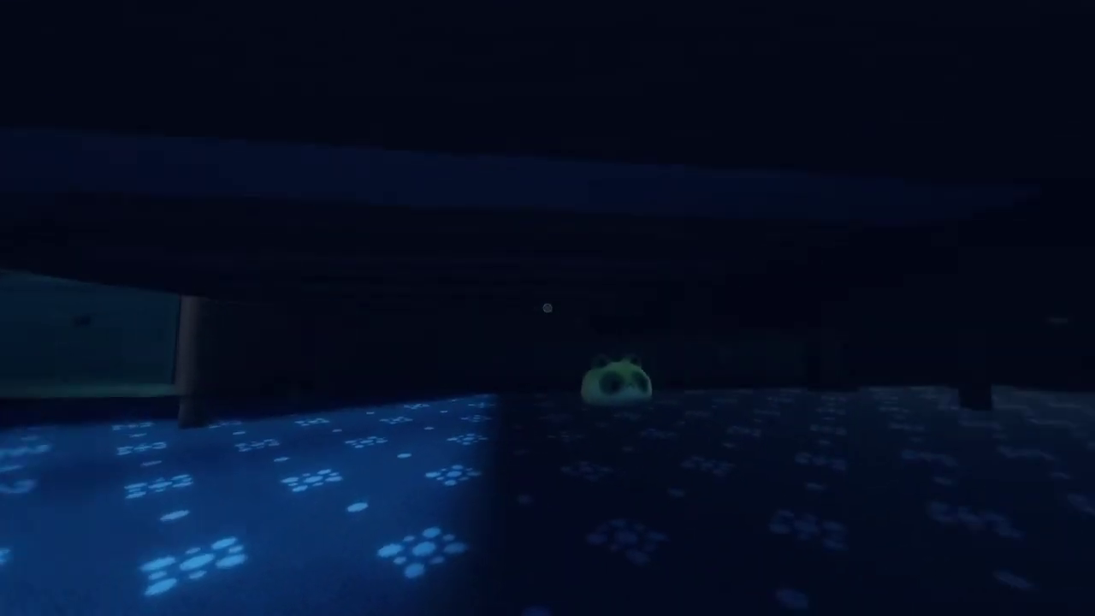
key("w")
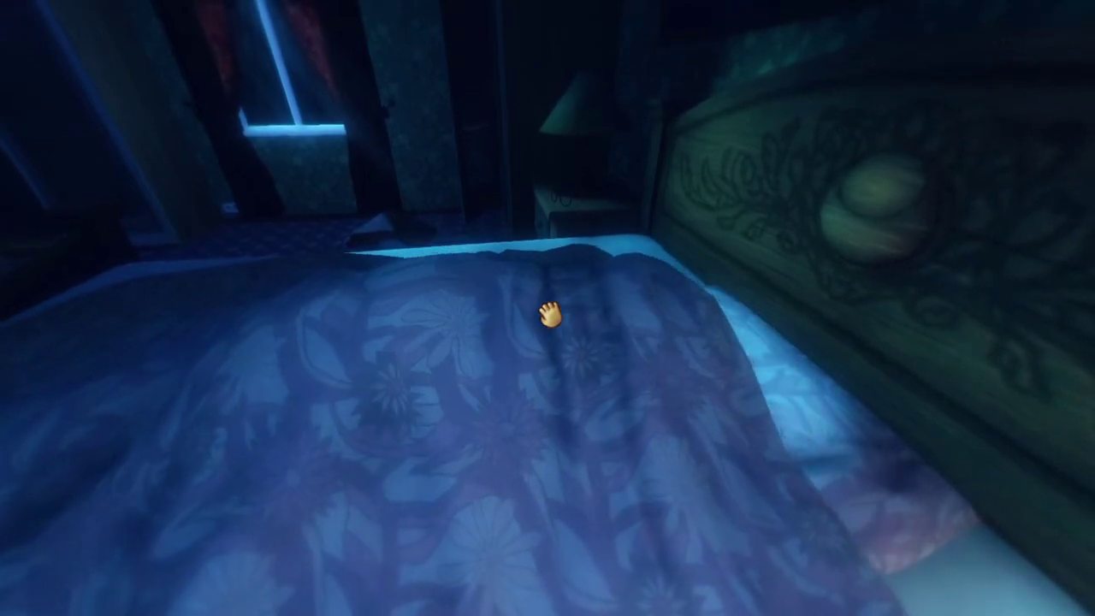
left_click(550, 315)
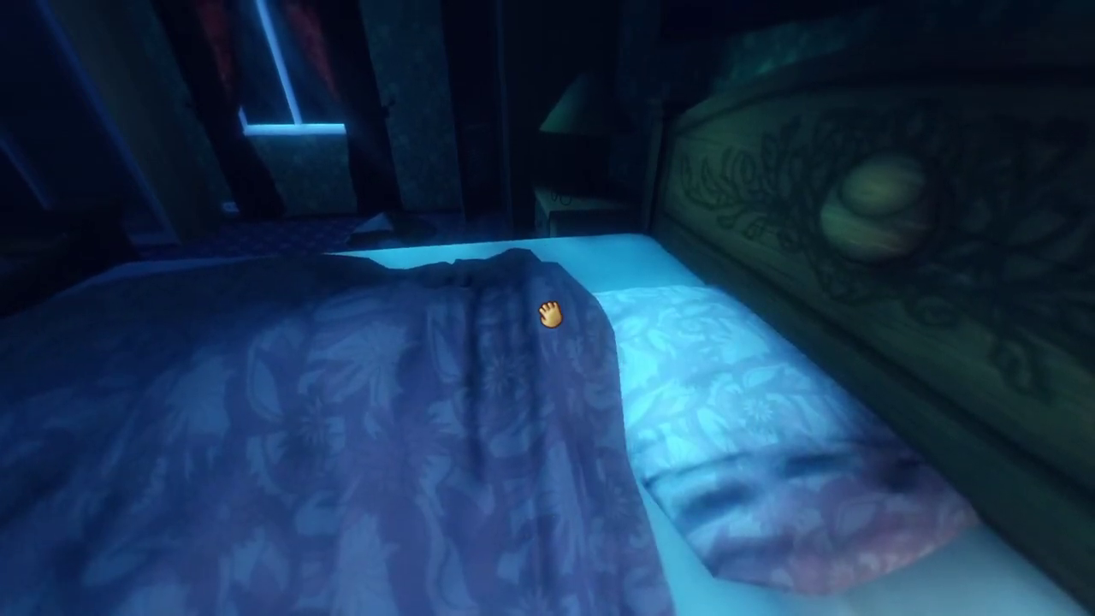